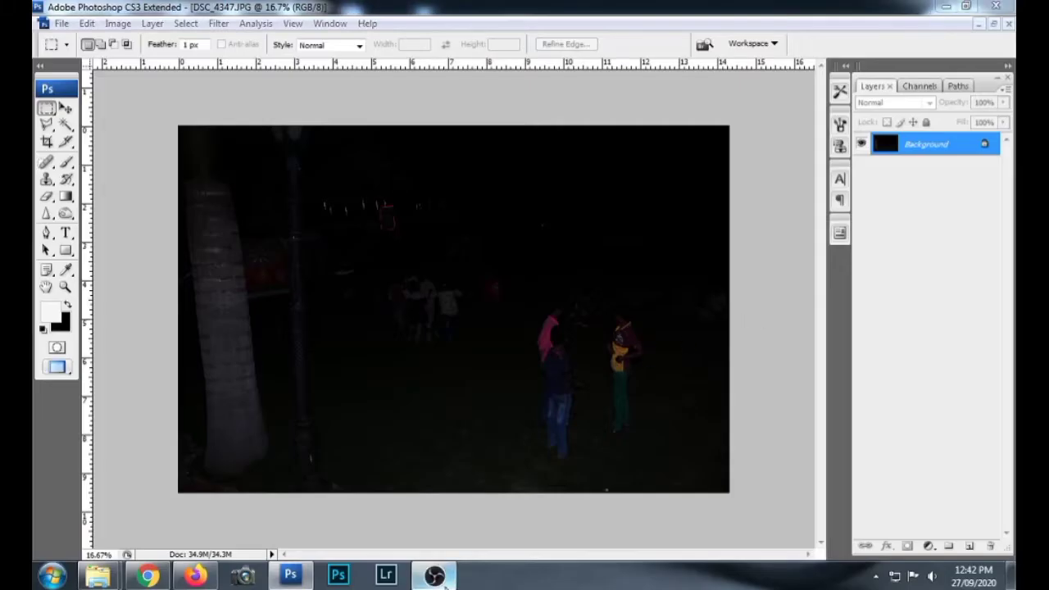
# Apply a steep Curves lift (input 23, output 186) to brighten the night photo
pyautogui.click(442, 577)
pyautogui.click(449, 578)
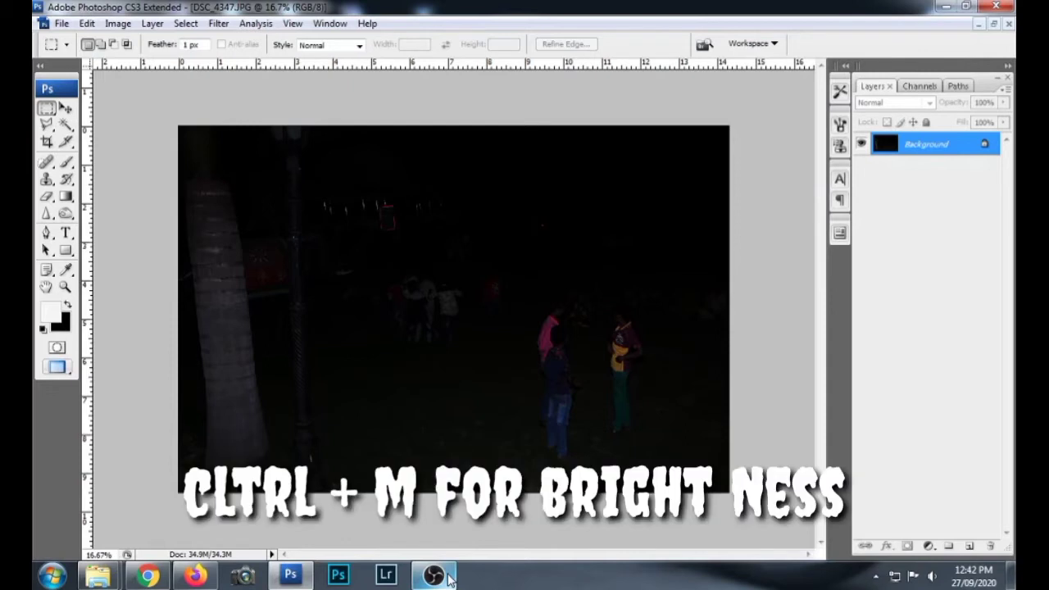
pyautogui.hotkey('ctrl', 'm')
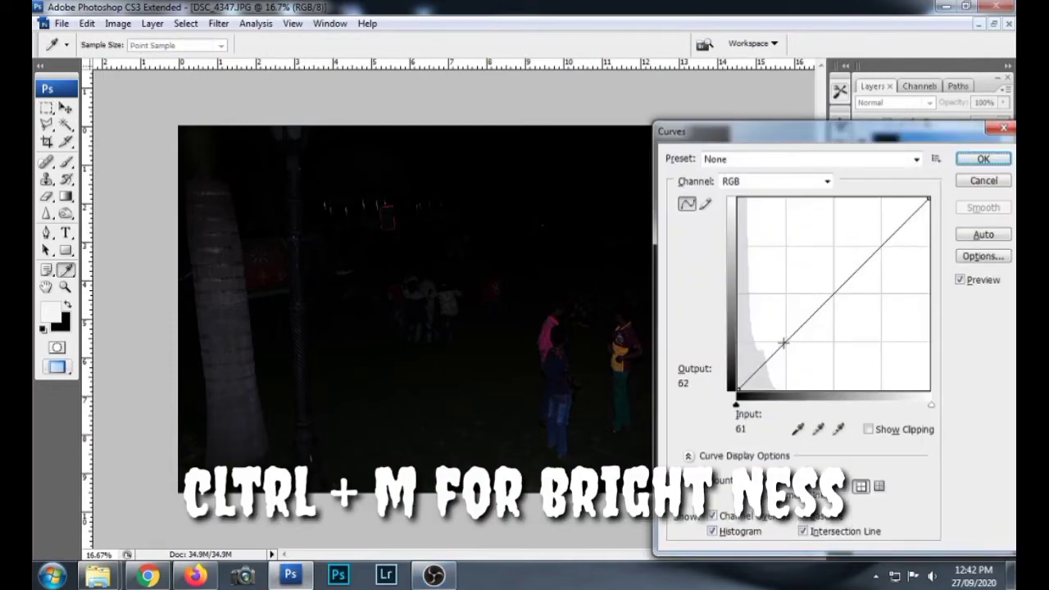
pyautogui.moveTo(783, 345); pyautogui.dragTo(754, 248)
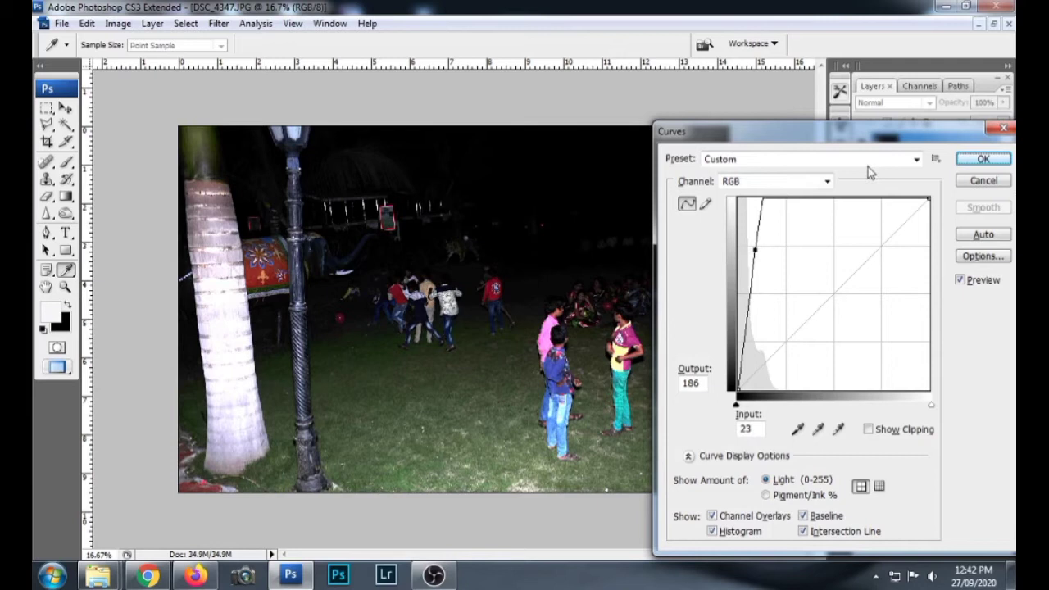
pyautogui.click(984, 159)
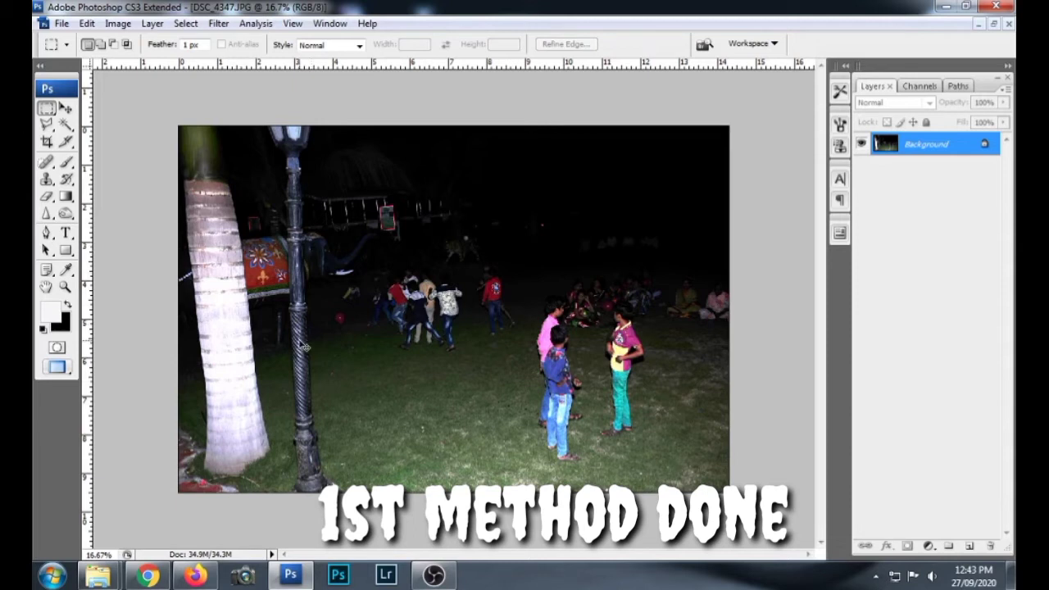
# Undo the Curves, duplicate the photo as a Screen-blend Layer 1, and stack two more copies
pyautogui.hotkey('ctrl', 'z')
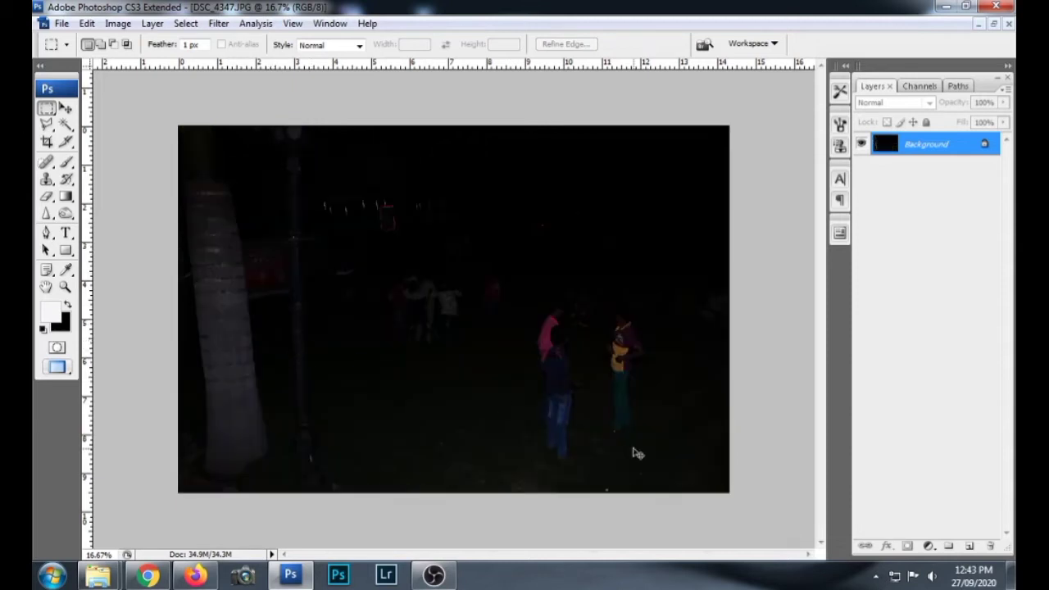
pyautogui.hotkey('ctrl', 'j')
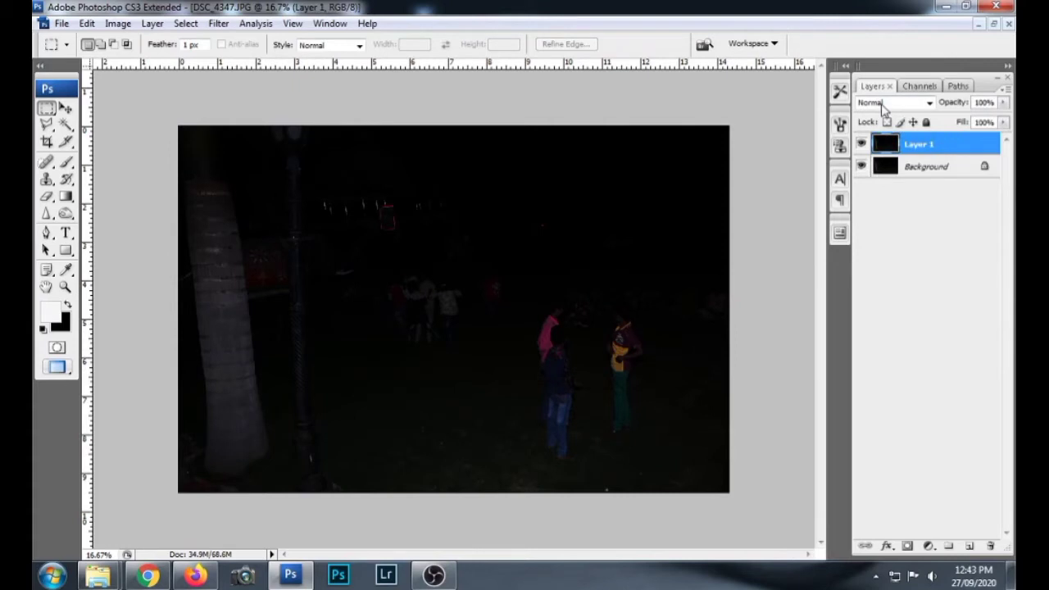
pyautogui.click(887, 103)
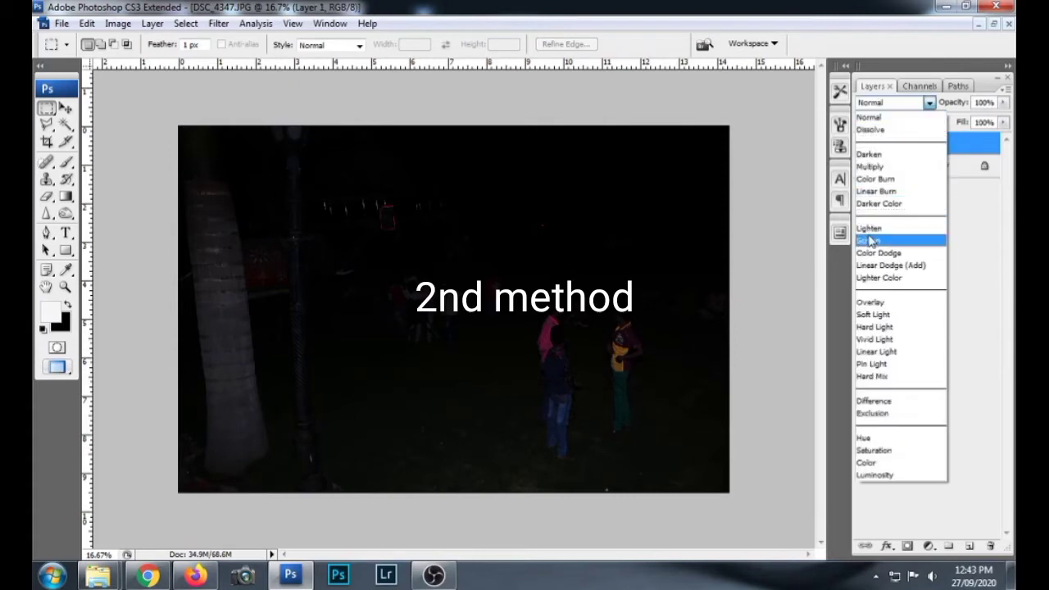
pyautogui.click(868, 241)
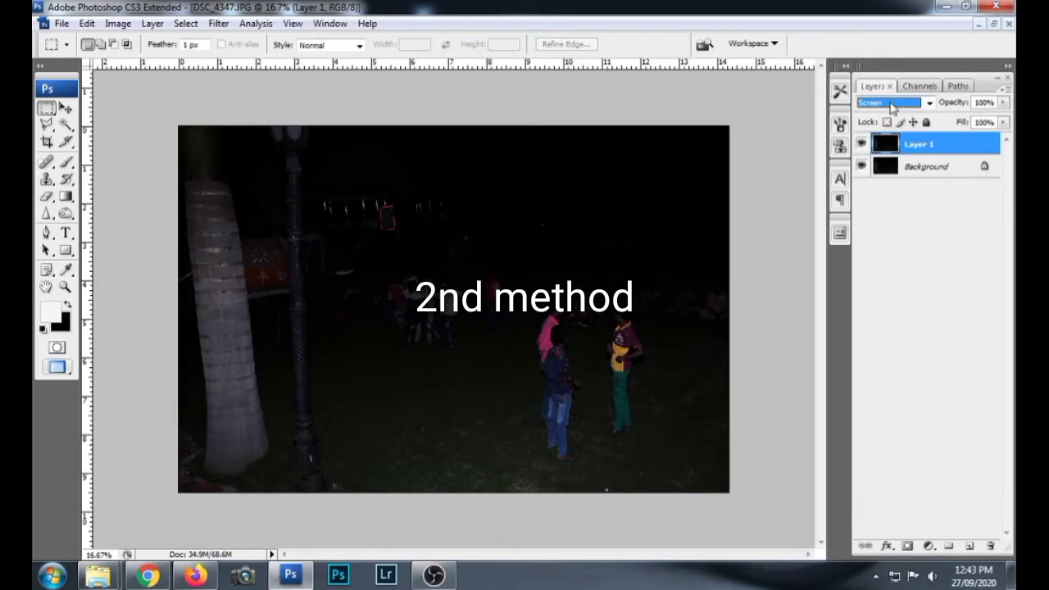
pyautogui.hotkey('ctrl', 'j')
pyautogui.hotkey('ctrl', 'j')
pyautogui.hotkey('ctrl', 'j')
pyautogui.hotkey('ctrl', 'j')
pyautogui.hotkey('ctrl', 'j')
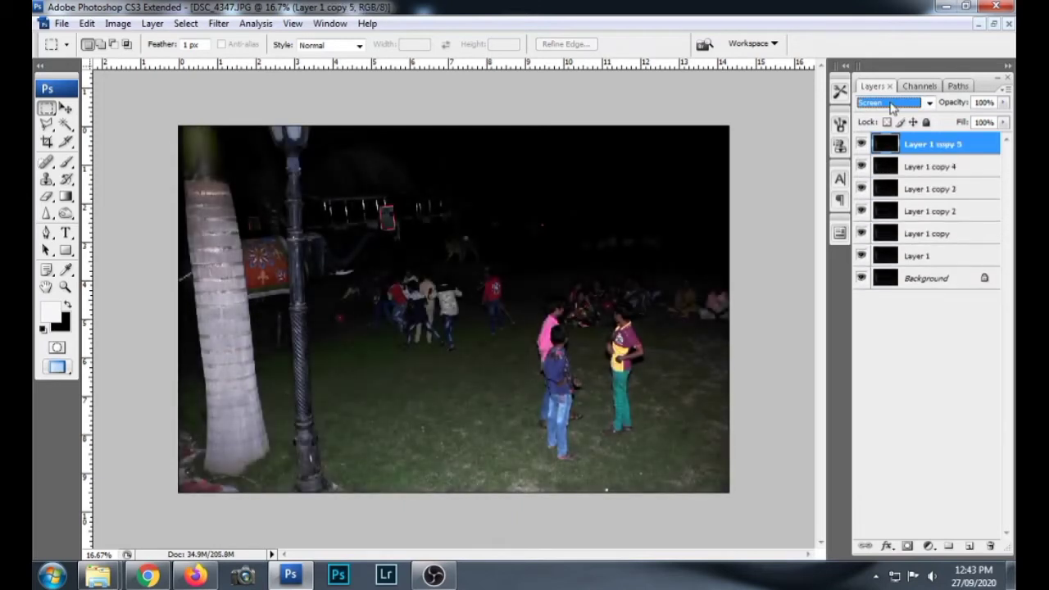
pyautogui.hotkey('ctrl', 'j')
pyautogui.hotkey('ctrl', 'j')
pyautogui.hotkey('ctrl', 'j')
pyautogui.hotkey('ctrl', 'j')
pyautogui.hotkey('ctrl', 'j')
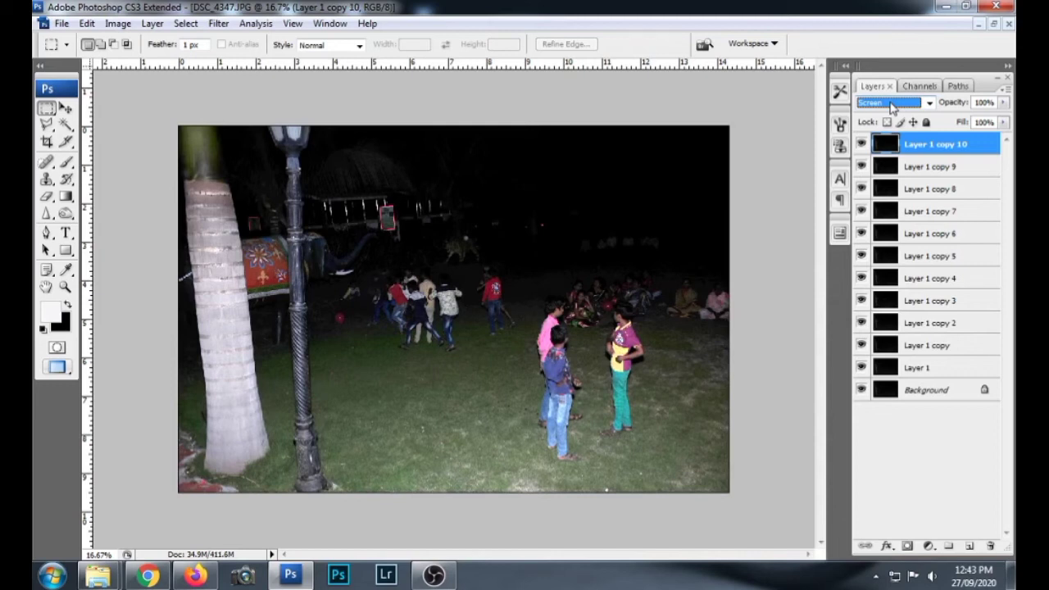
# Keep duplicating the Screen layer up to Layer 1 copy 116, washing the photo nearly white
pyautogui.hotkey('ctrl', 'j')
pyautogui.hotkey('ctrl', 'j')
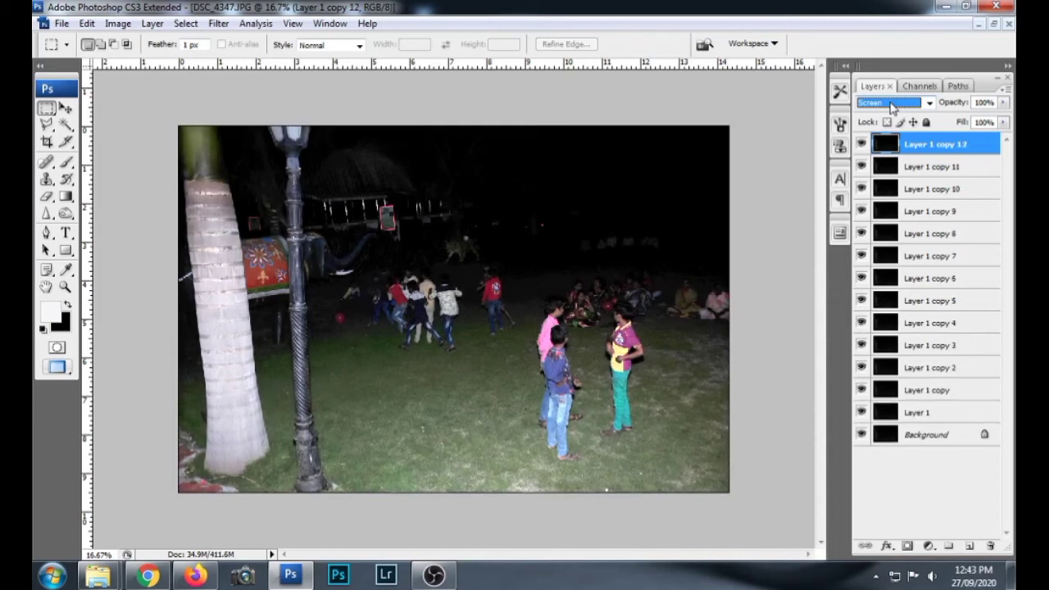
pyautogui.hotkey('ctrl', 'j')
pyautogui.hotkey('ctrl', 'j')
pyautogui.hotkey('ctrl', 'j')
pyautogui.hotkey('ctrl', 'j')
pyautogui.hotkey('ctrl', 'j')
pyautogui.hotkey('ctrl', 'j')
pyautogui.hotkey('ctrl', 'j')
pyautogui.hotkey('ctrl', 'j')
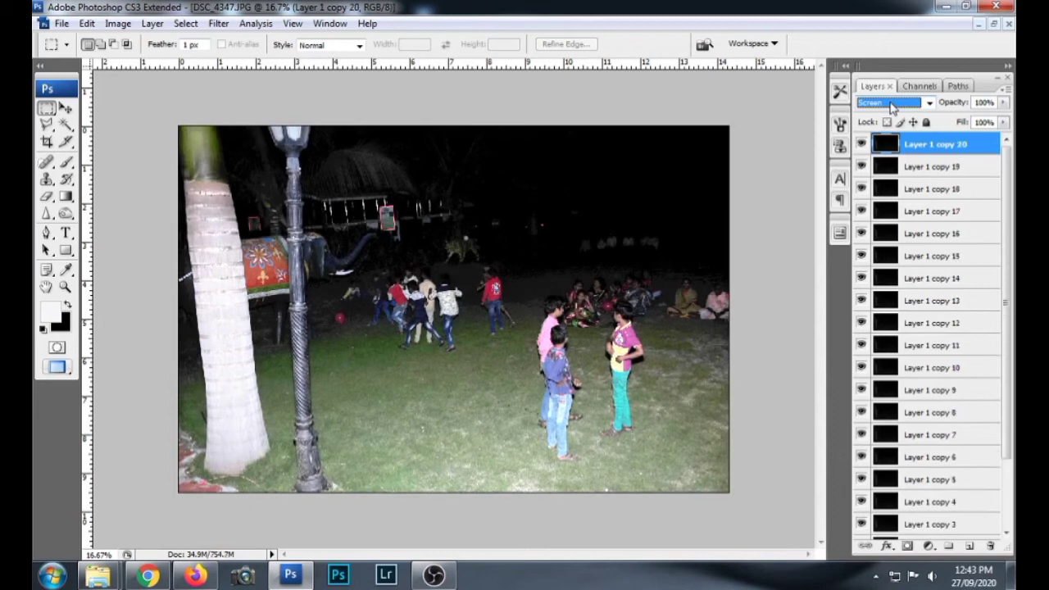
pyautogui.hotkey('ctrl', 'j')
pyautogui.hotkey('ctrl', 'j')
pyautogui.hotkey('ctrl', 'j')
pyautogui.hotkey('ctrl', 'j')
pyautogui.hotkey('ctrl', 'j')
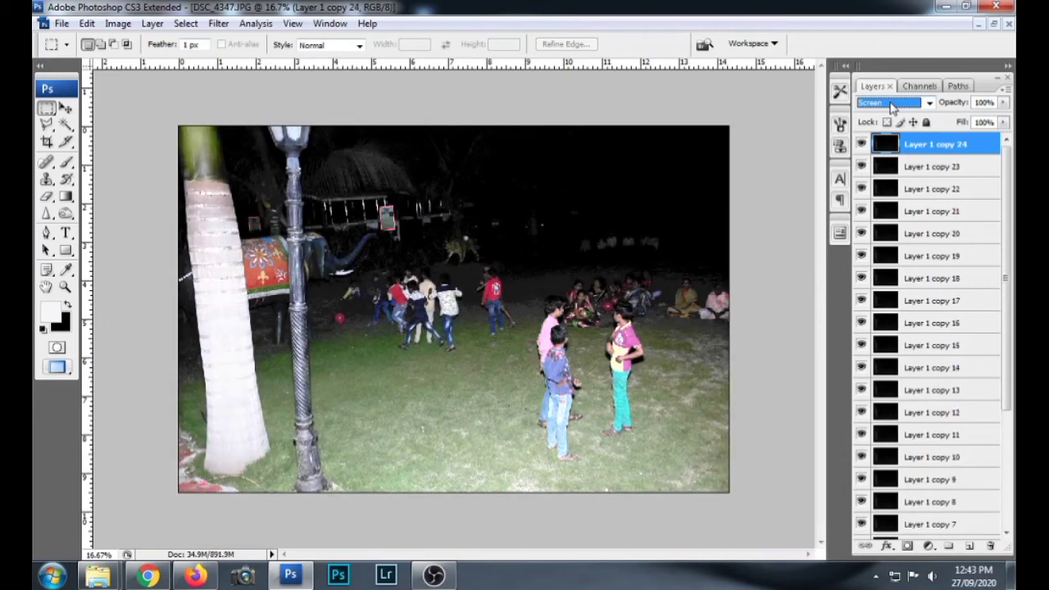
pyautogui.hotkey('ctrl', 'j')
pyautogui.hotkey('ctrl', 'j')
pyautogui.hotkey('ctrl', 'j')
pyautogui.hotkey('ctrl', 'j')
pyautogui.hotkey('ctrl', 'j')
pyautogui.hotkey('ctrl', 'j')
pyautogui.hotkey('ctrl', 'j')
pyautogui.hotkey('ctrl', 'j')
pyautogui.hotkey('ctrl', 'j')
pyautogui.hotkey('ctrl', 'j')
pyautogui.hotkey('ctrl', 'j')
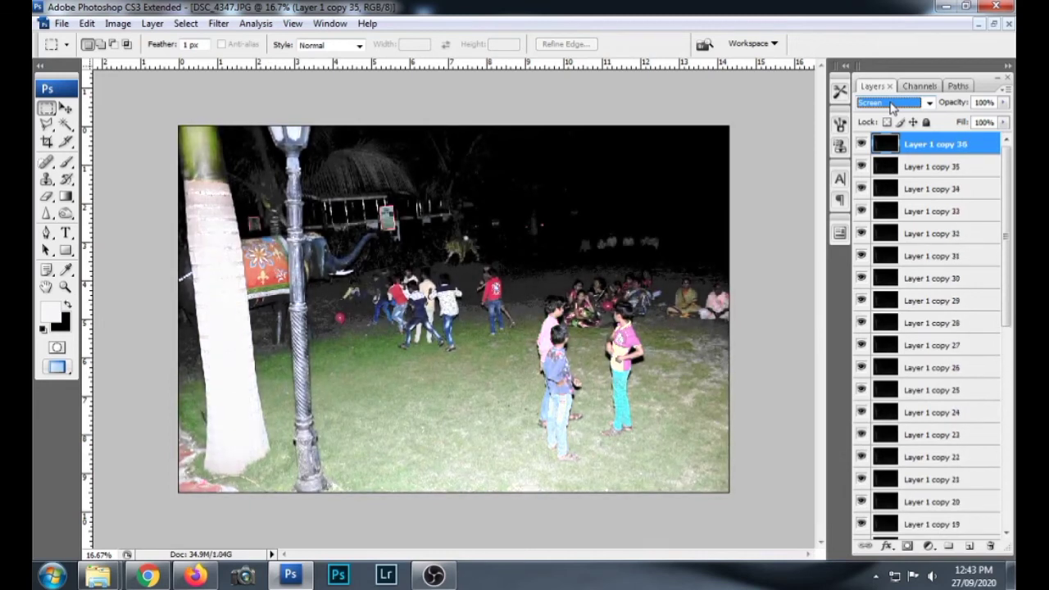
pyautogui.hotkey('ctrl', 'j')
pyautogui.hotkey('ctrl', 'j')
pyautogui.hotkey('ctrl', 'j')
pyautogui.hotkey('ctrl', 'j')
pyautogui.hotkey('ctrl', 'j')
pyautogui.hotkey('ctrl', 'j')
pyautogui.hotkey('ctrl', 'j')
pyautogui.hotkey('ctrl', 'j')
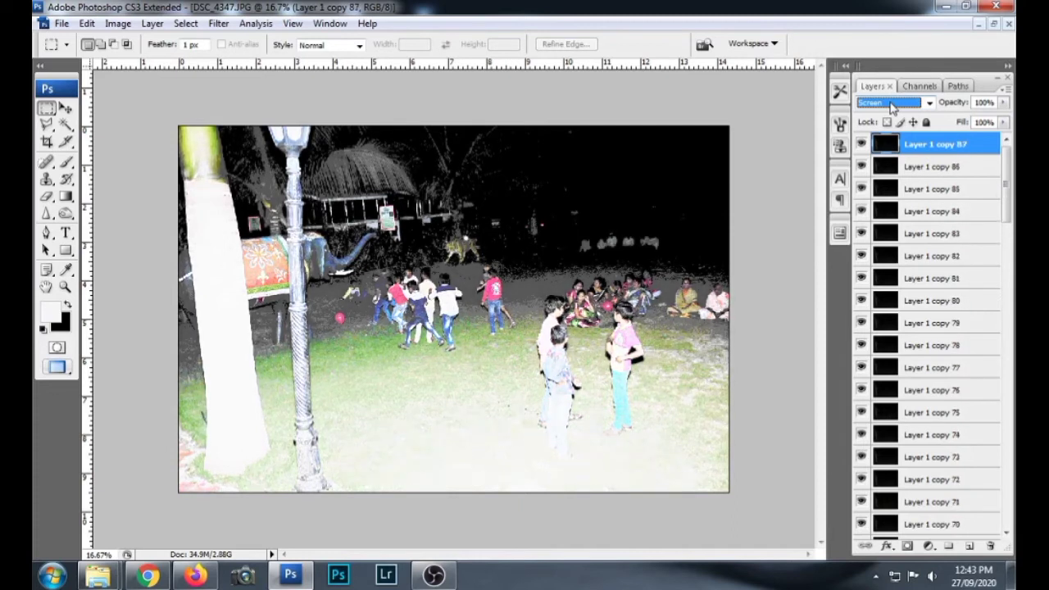
pyautogui.hotkey('ctrl', 'j')
pyautogui.hotkey('ctrl', 'j')
pyautogui.hotkey('ctrl', 'j')
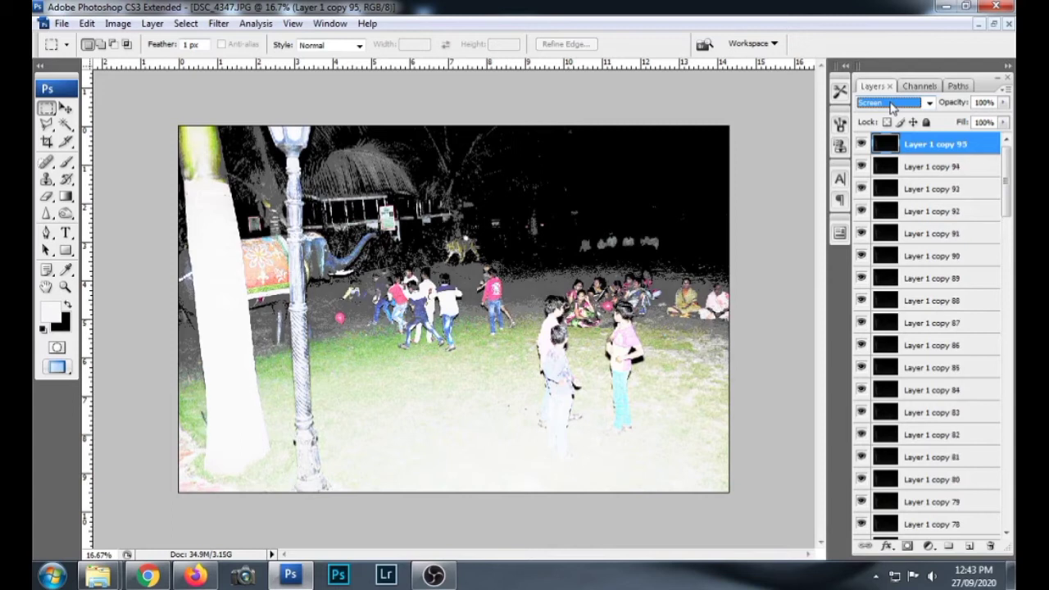
pyautogui.hotkey('ctrl', 'j')
pyautogui.hotkey('ctrl', 'j')
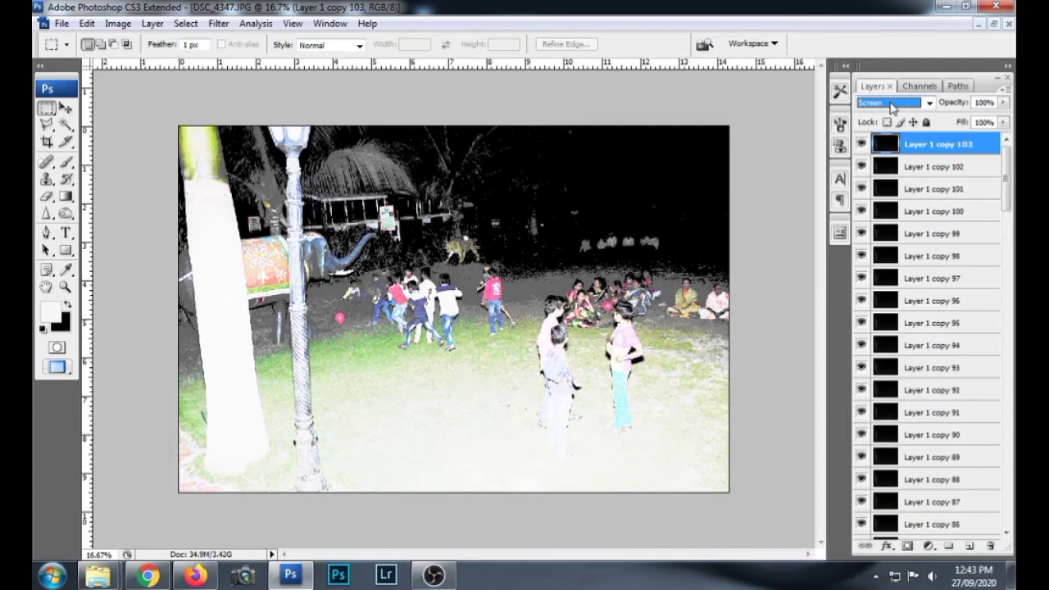
pyautogui.hotkey('ctrl', 'j')
pyautogui.hotkey('ctrl', 'j')
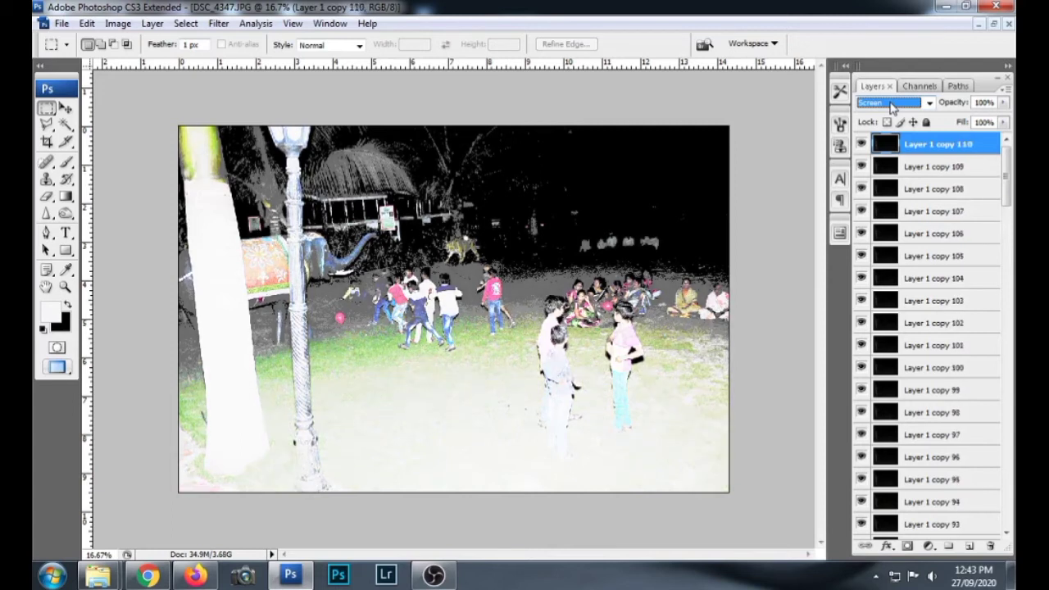
pyautogui.hotkey('ctrl', 'j')
pyautogui.hotkey('ctrl', 'j')
pyautogui.hotkey('ctrl', 'j')
pyautogui.hotkey('ctrl', 'j')
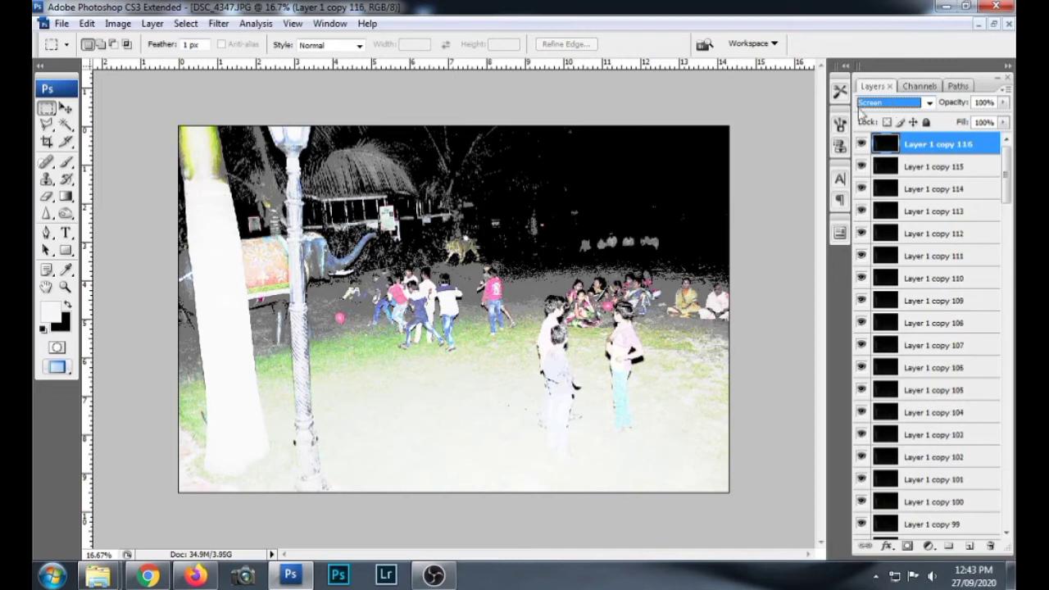
pyautogui.scroll(1, 549, 328)
pyautogui.scroll(1, 547, 315)
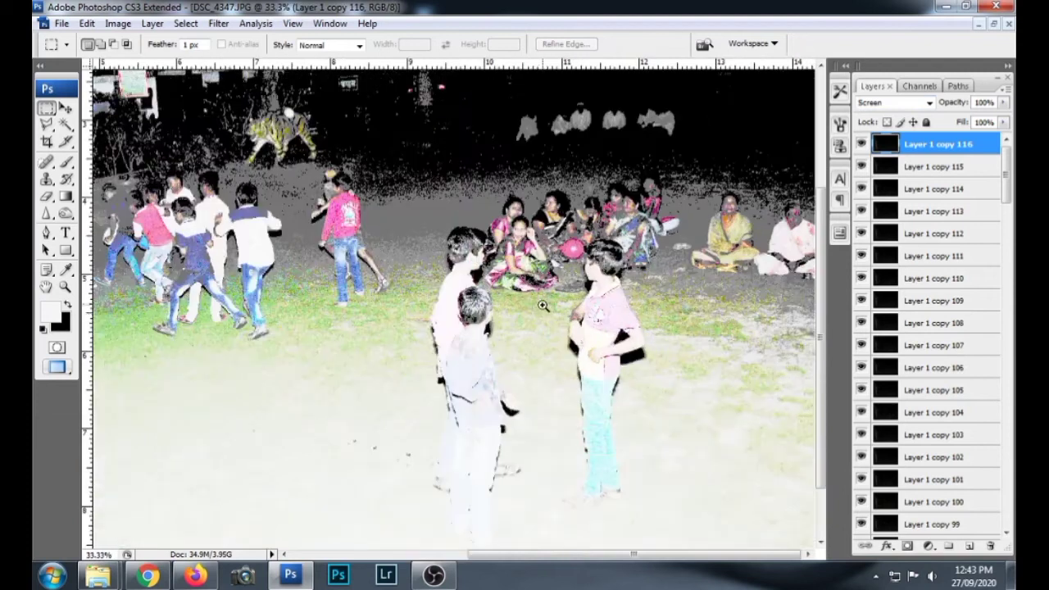
pyautogui.scroll(1, 451, 287)
pyautogui.scroll(1, 361, 253)
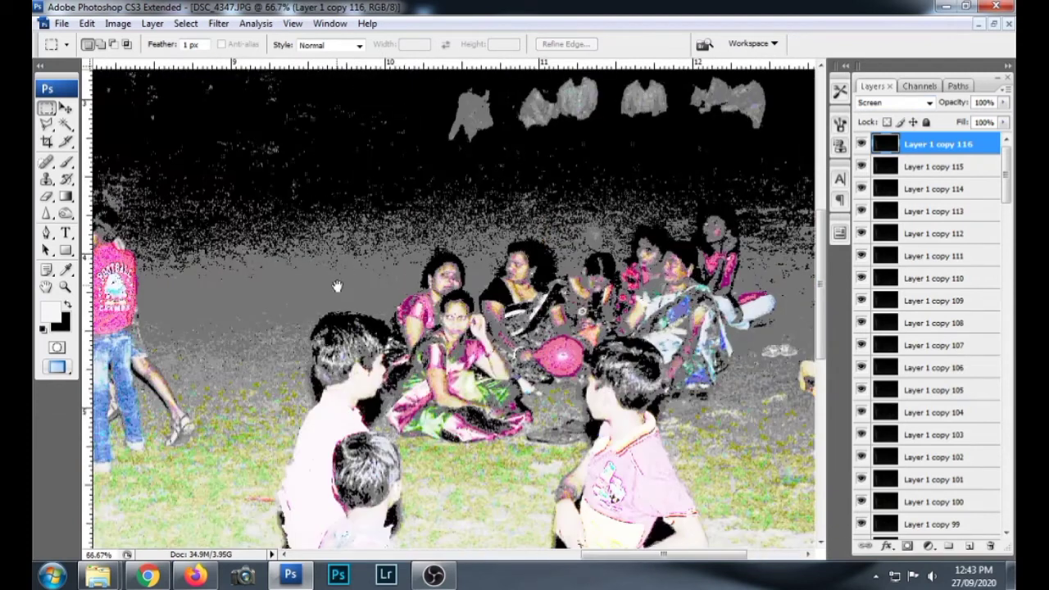
pyautogui.moveTo(336, 283); pyautogui.dragTo(686, 239)
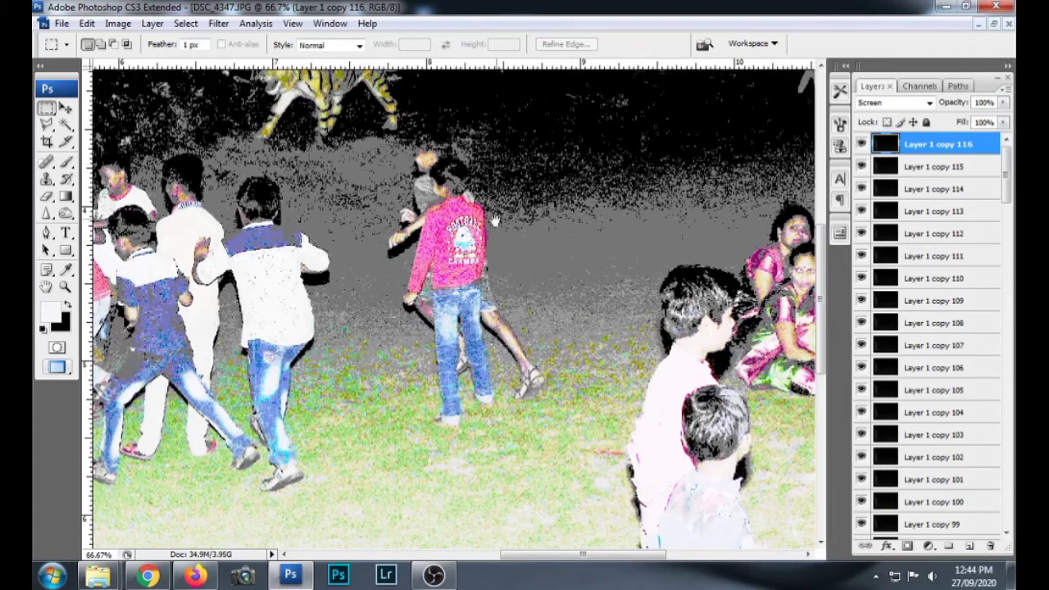
pyautogui.moveTo(495, 220); pyautogui.dragTo(407, 384)
pyautogui.moveTo(583, 291); pyautogui.dragTo(472, 376)
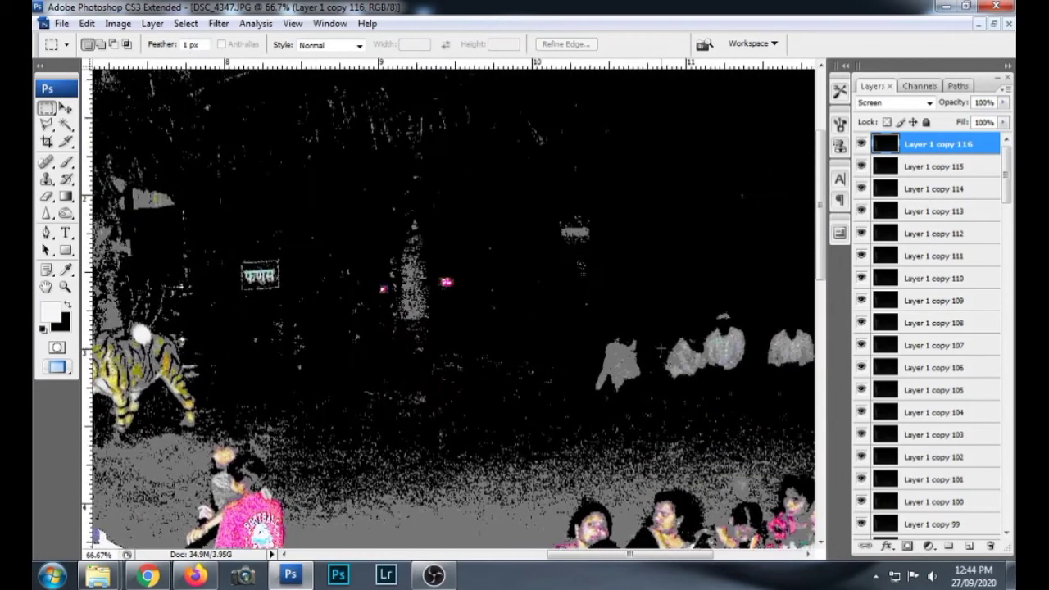
pyautogui.moveTo(127, 222); pyautogui.dragTo(345, 297)
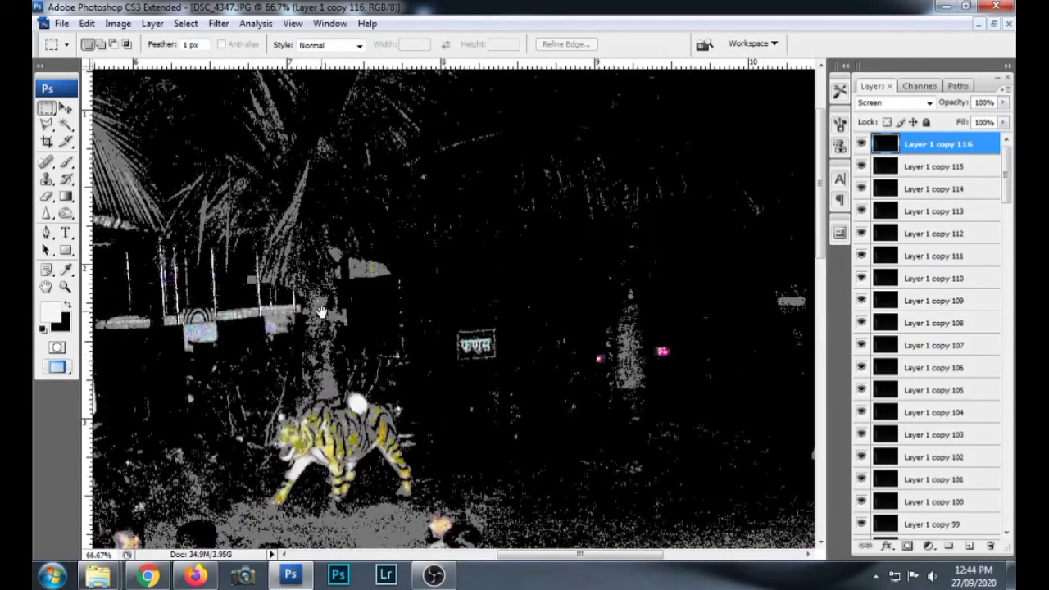
pyautogui.moveTo(151, 332); pyautogui.dragTo(467, 343)
pyautogui.moveTo(269, 219); pyautogui.dragTo(508, 287)
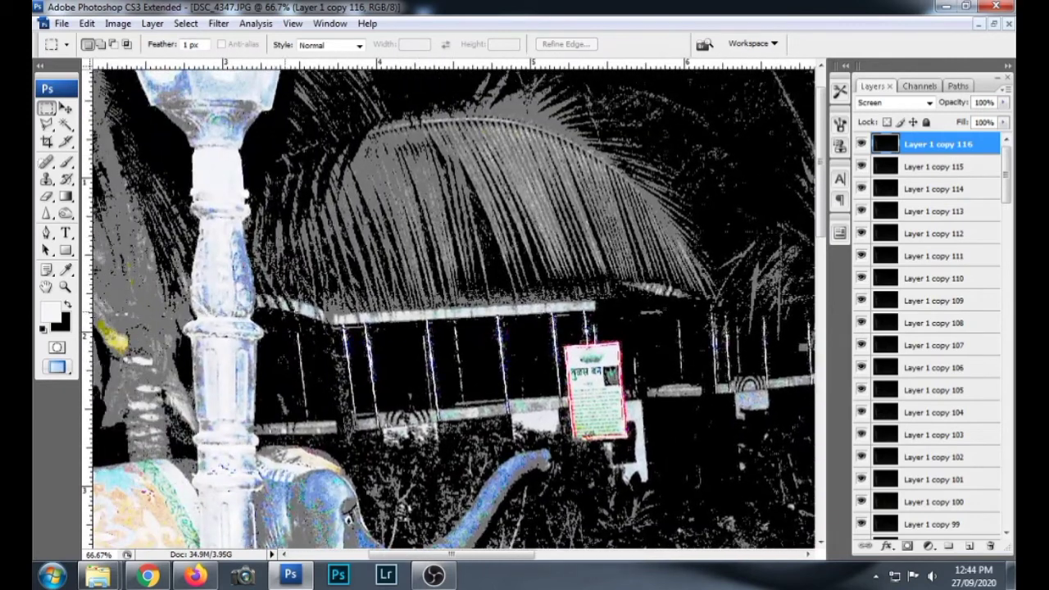
pyautogui.moveTo(421, 324); pyautogui.dragTo(584, 364)
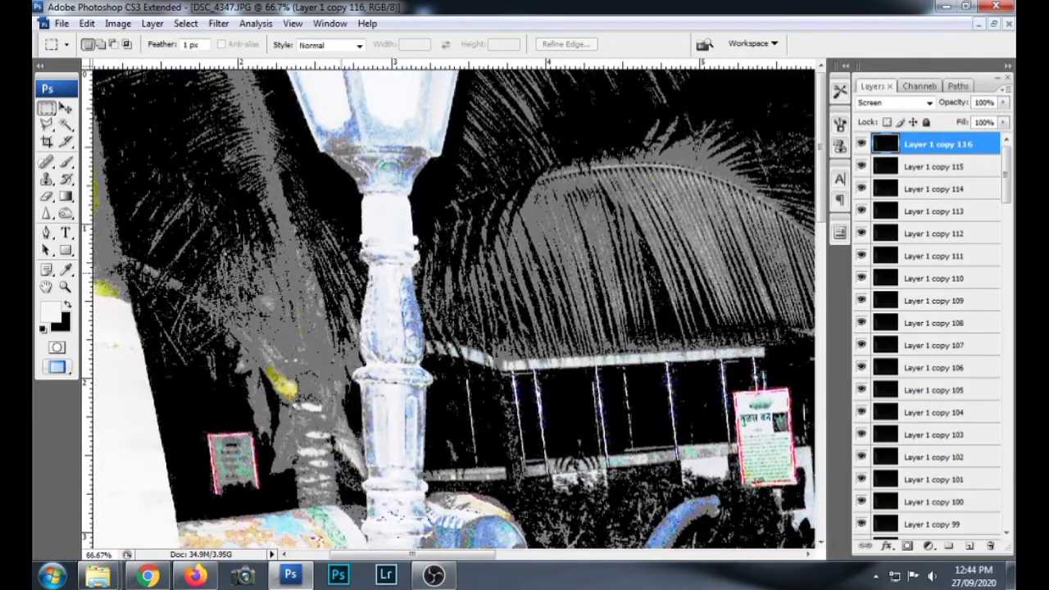
pyautogui.hotkey('ctrl', '-')
pyautogui.hotkey('ctrl', '-')
pyautogui.hotkey('ctrl', '-')
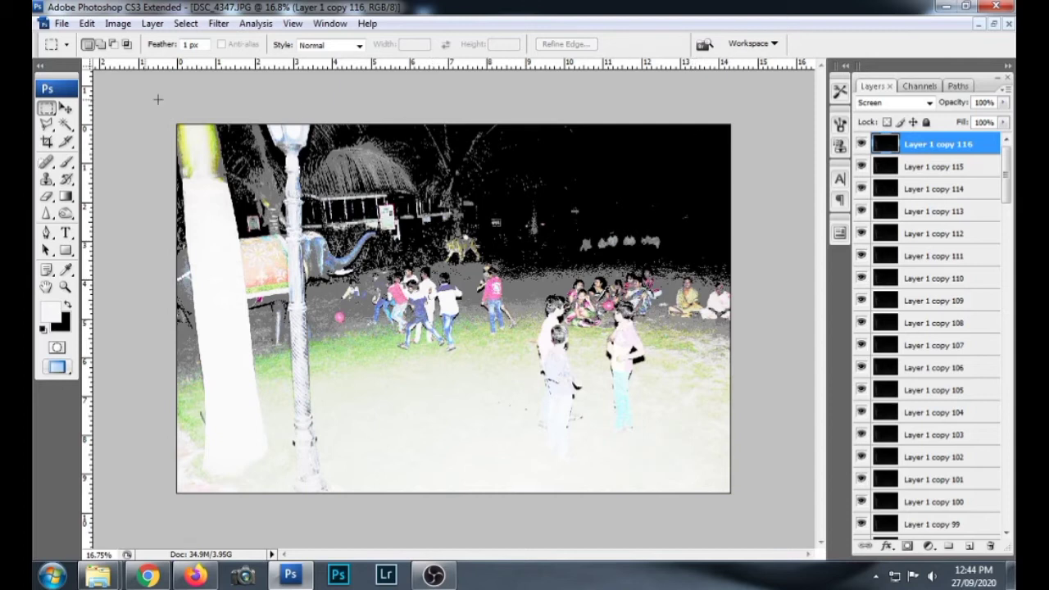
# Close the edited photo without saving the changes
pyautogui.click(65, 108)
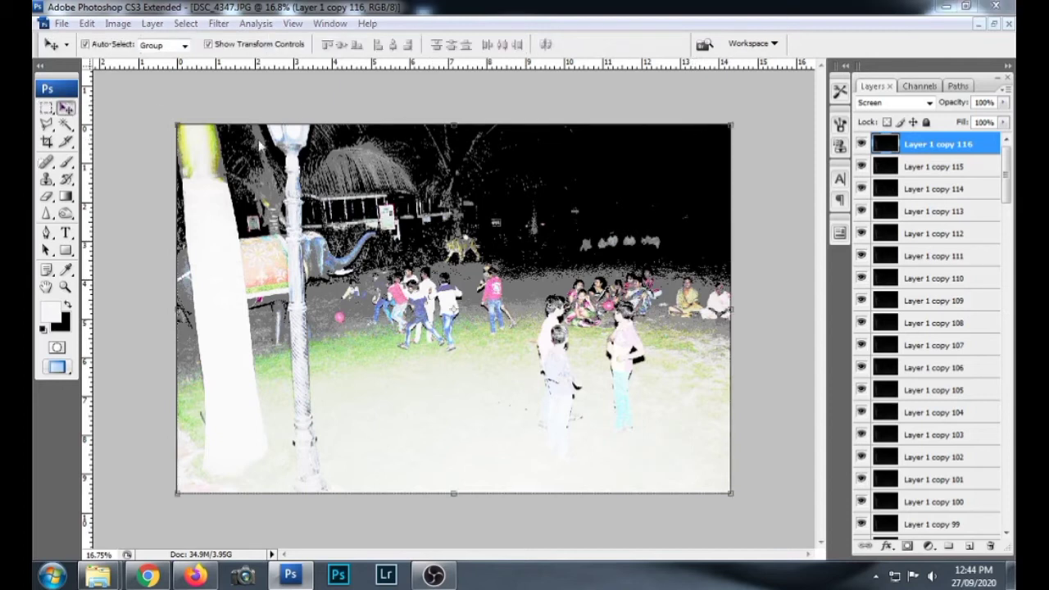
pyautogui.hotkey('ctrl', 'w')
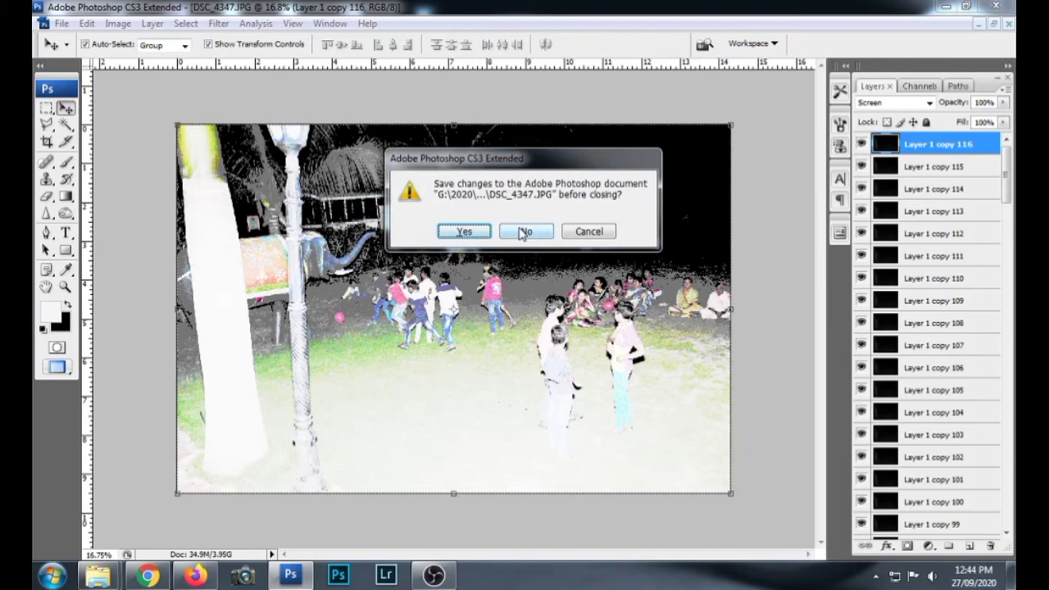
pyautogui.click(523, 232)
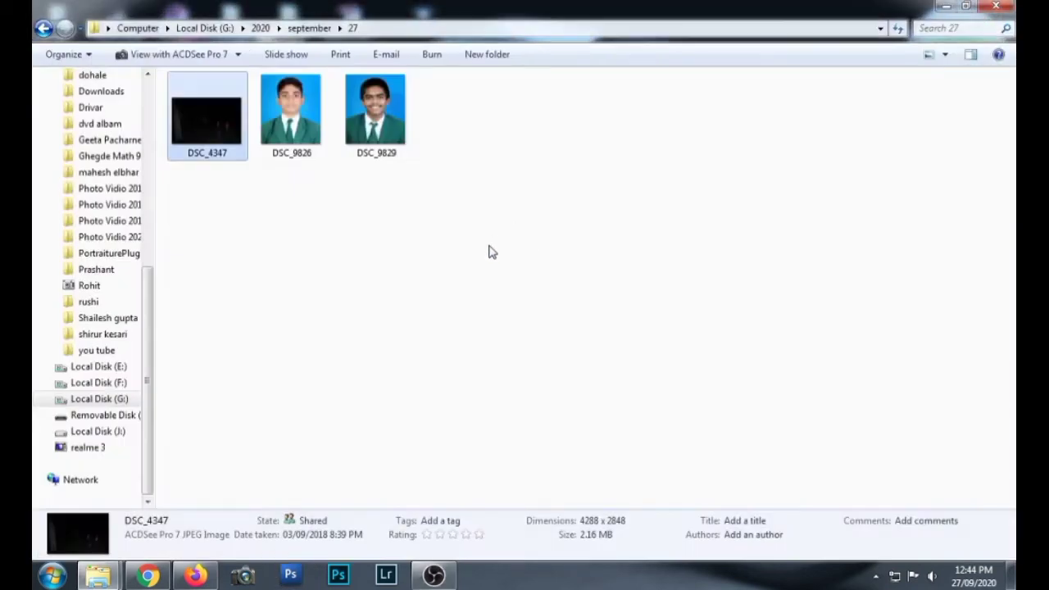
# Relaunch Photoshop and reopen the original DSC_4347 photo from Explorer
pyautogui.click(293, 574)
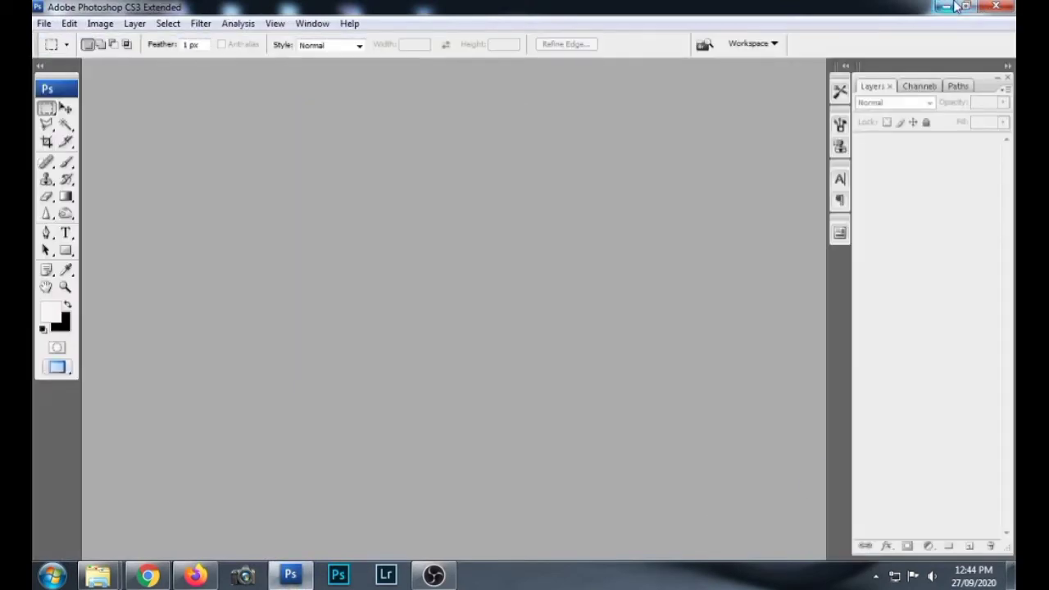
pyautogui.click(947, 6)
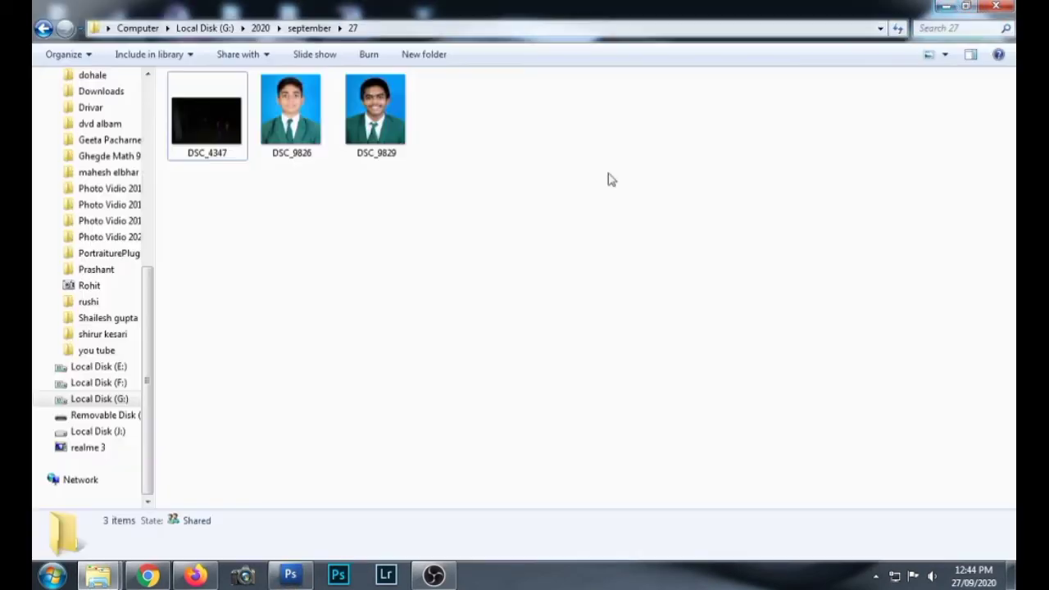
pyautogui.click(203, 111)
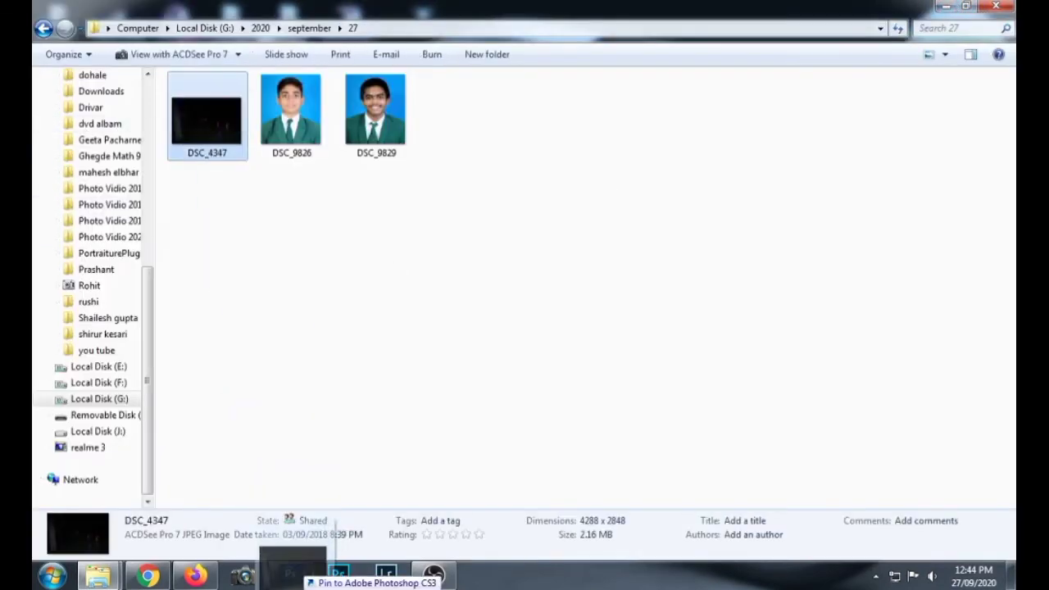
pyautogui.moveTo(295, 573); pyautogui.dragTo(378, 418)
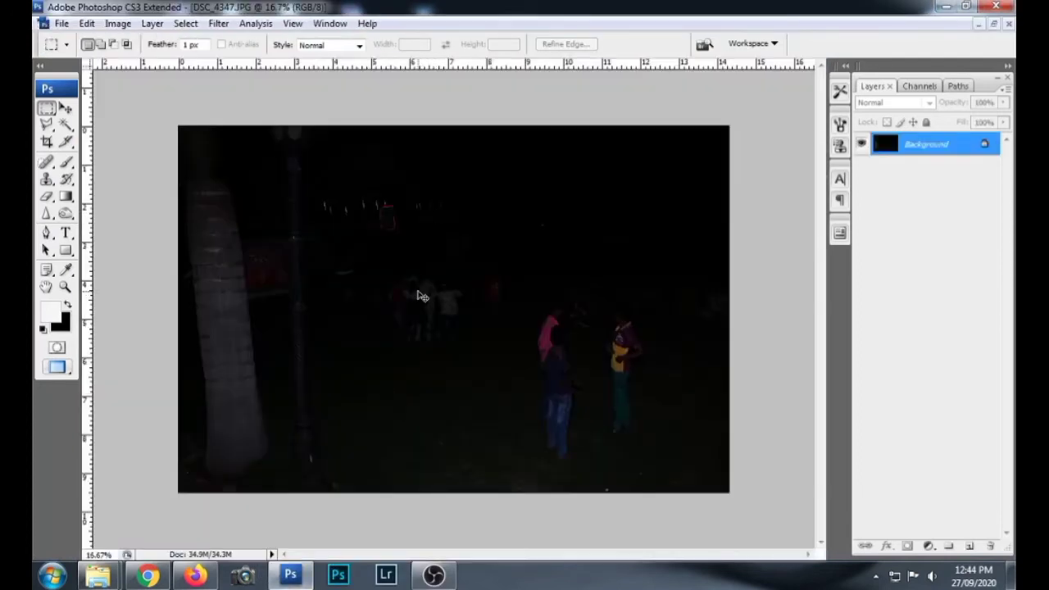
# Dismiss Curves unchanged, then apply Levels with the white input level pulled to 31
pyautogui.hotkey('ctrl', 'm')
pyautogui.click(990, 138)
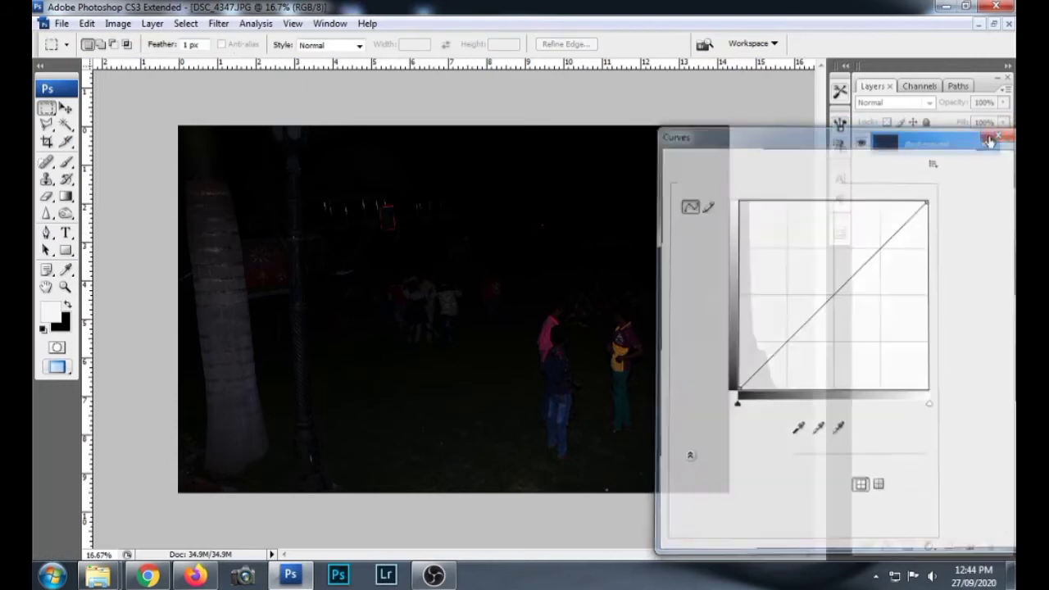
pyautogui.hotkey('ctrl', 'l')
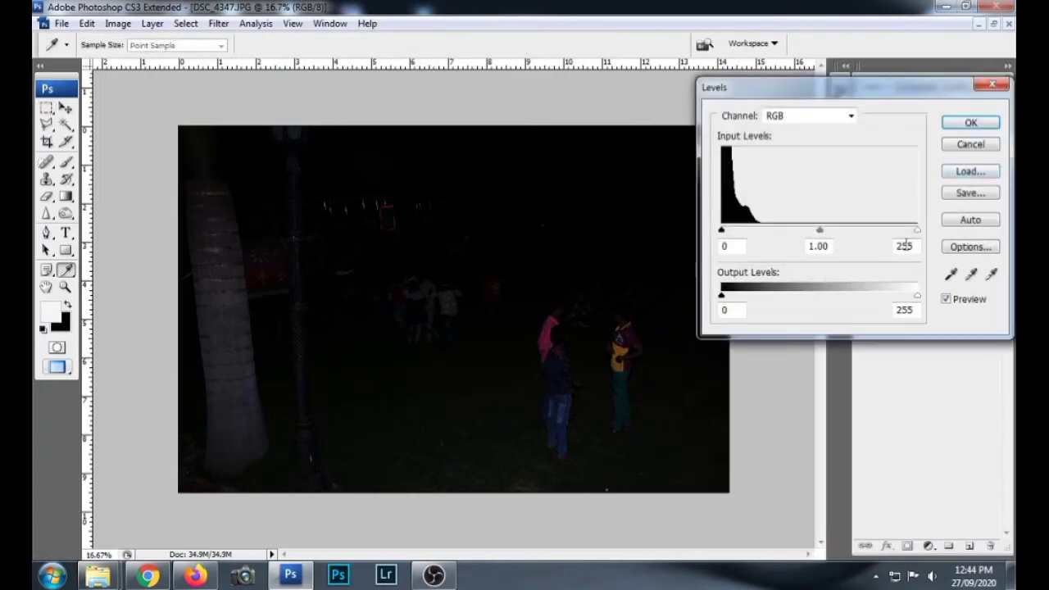
pyautogui.moveTo(918, 231); pyautogui.dragTo(814, 230)
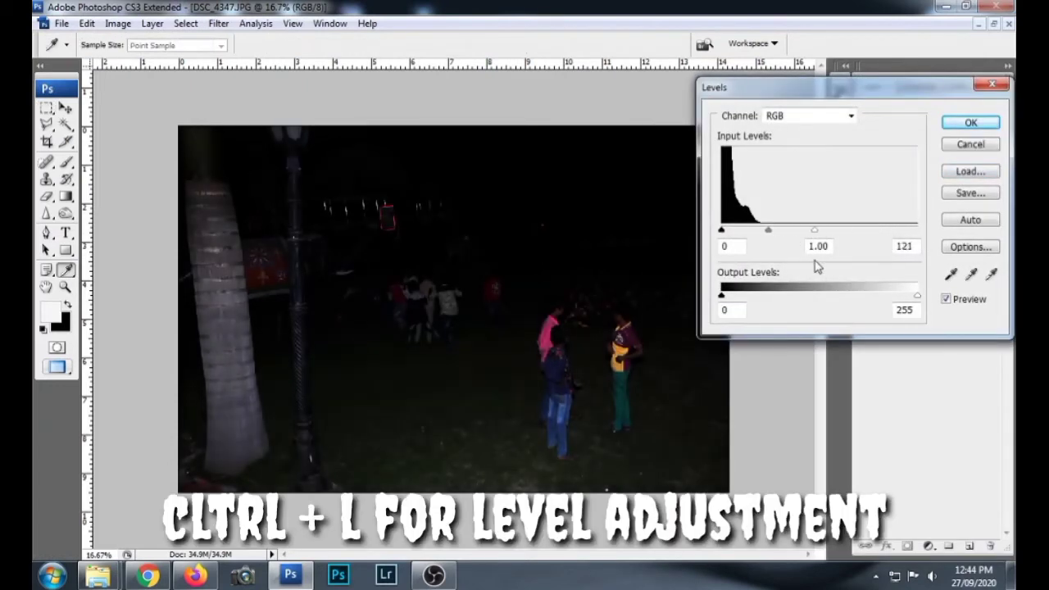
pyautogui.moveTo(816, 266)
pyautogui.mouseDown()
pyautogui.moveTo(738, 281)
pyautogui.moveTo(762, 281)
pyautogui.moveTo(747, 284)
pyautogui.mouseUp()
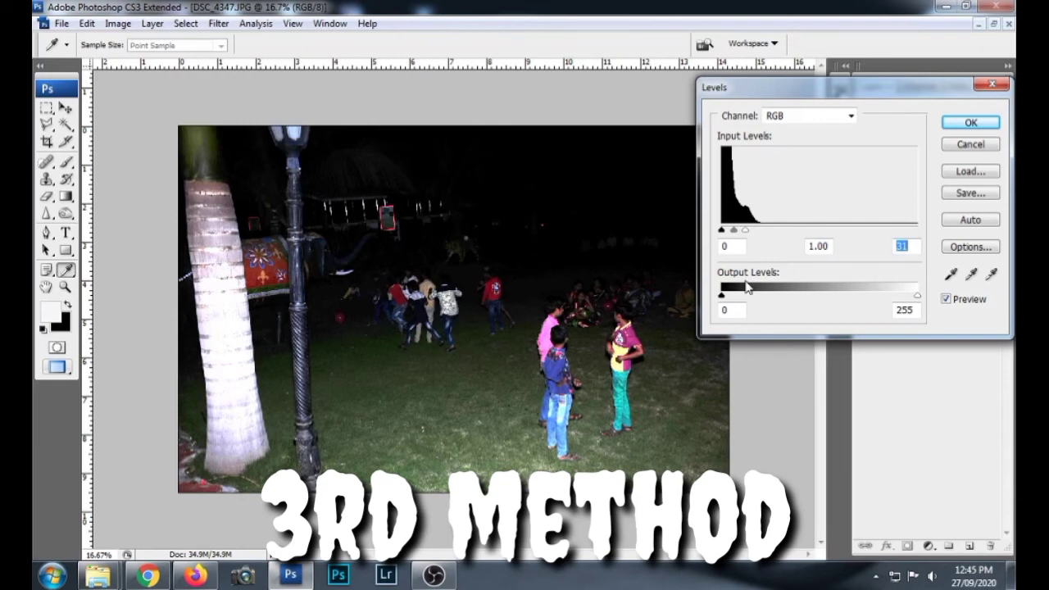
pyautogui.click(970, 123)
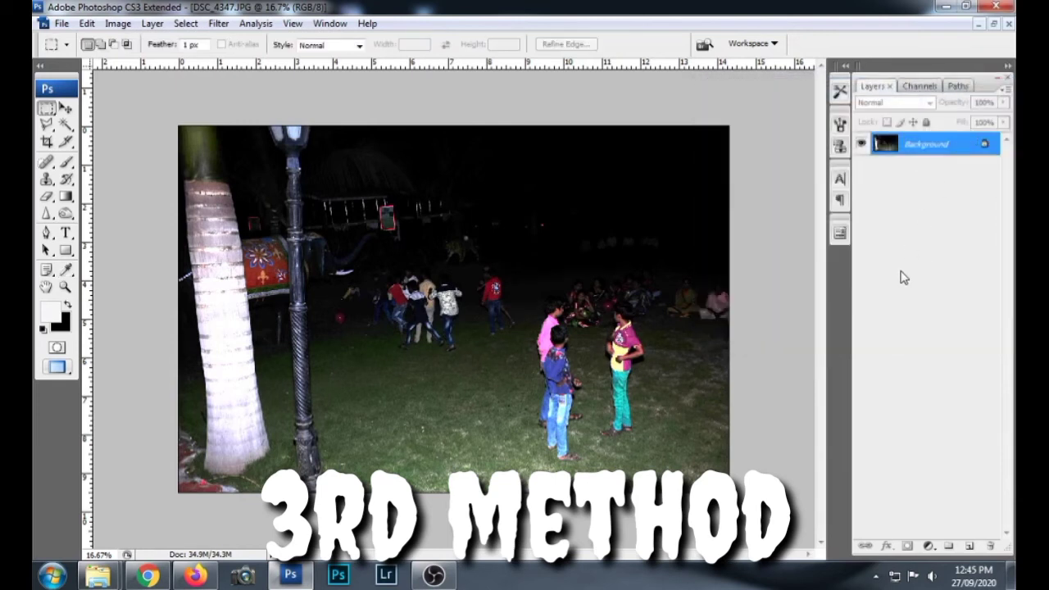